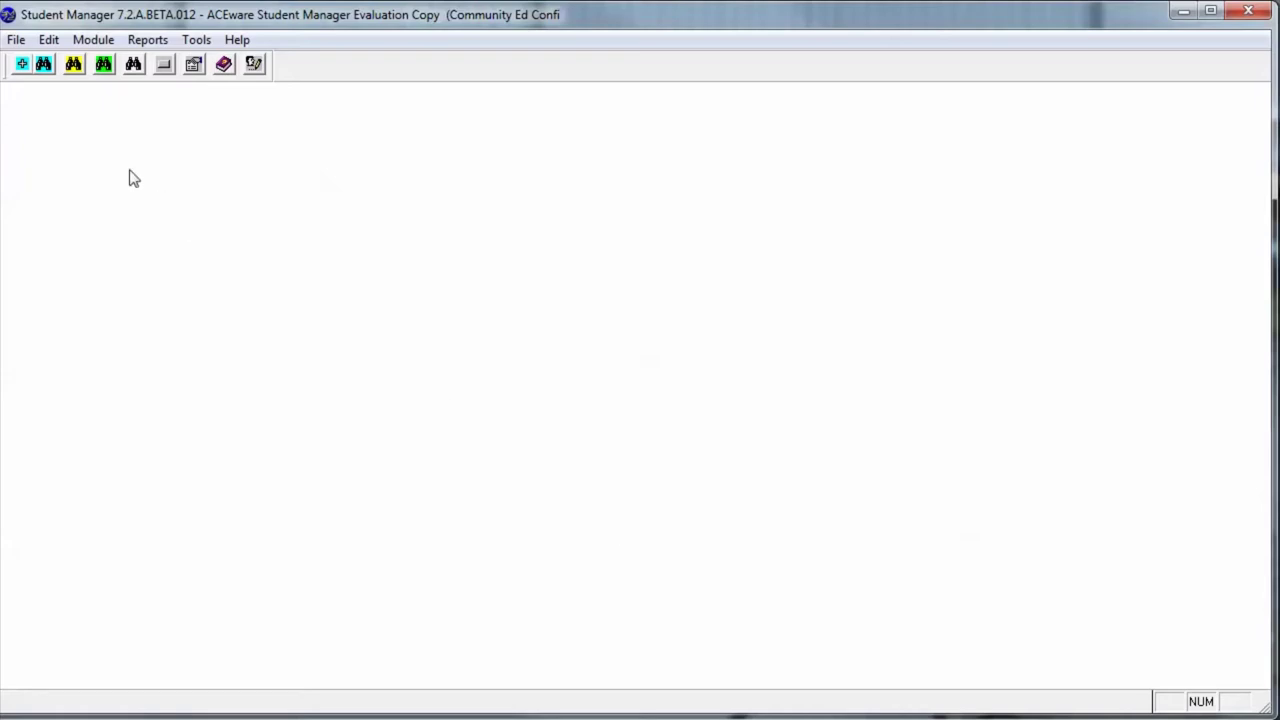
Step: Find the registrant by last name, open the record and review all columns of their credential list
{"action": "left_click", "coordinate": [44, 66]}
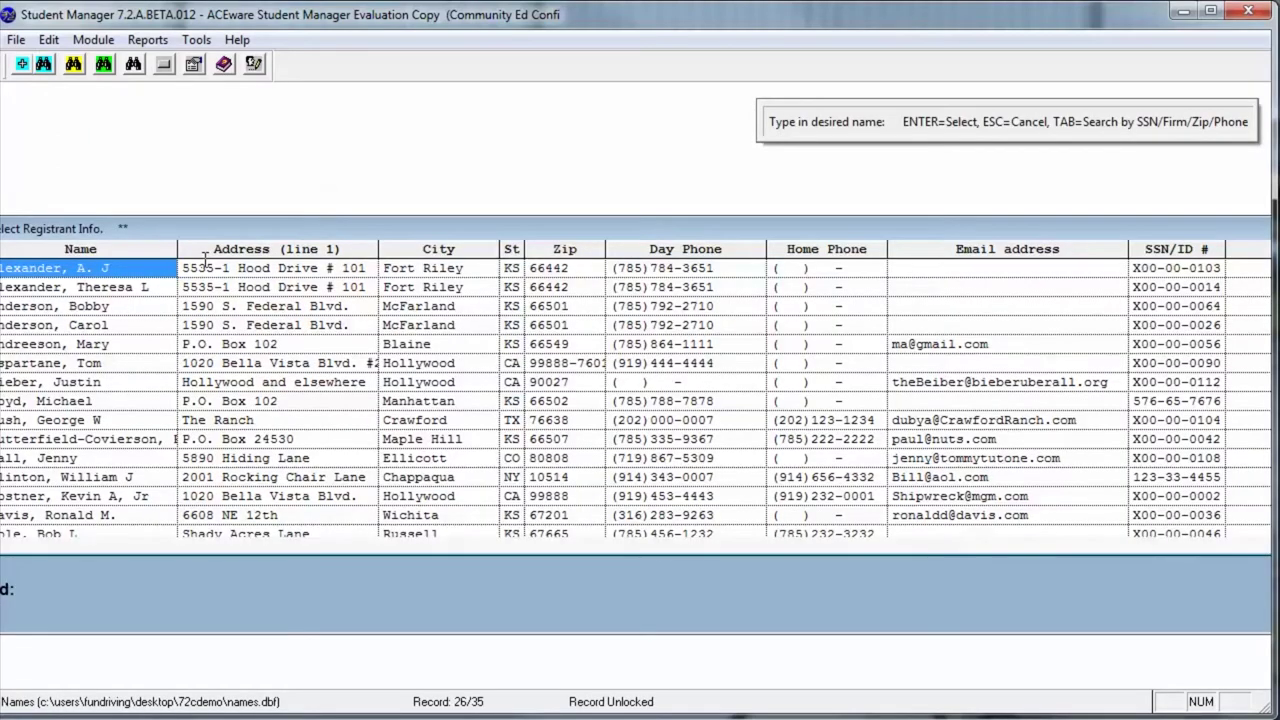
{"action": "type", "text": "MARSHAL"}
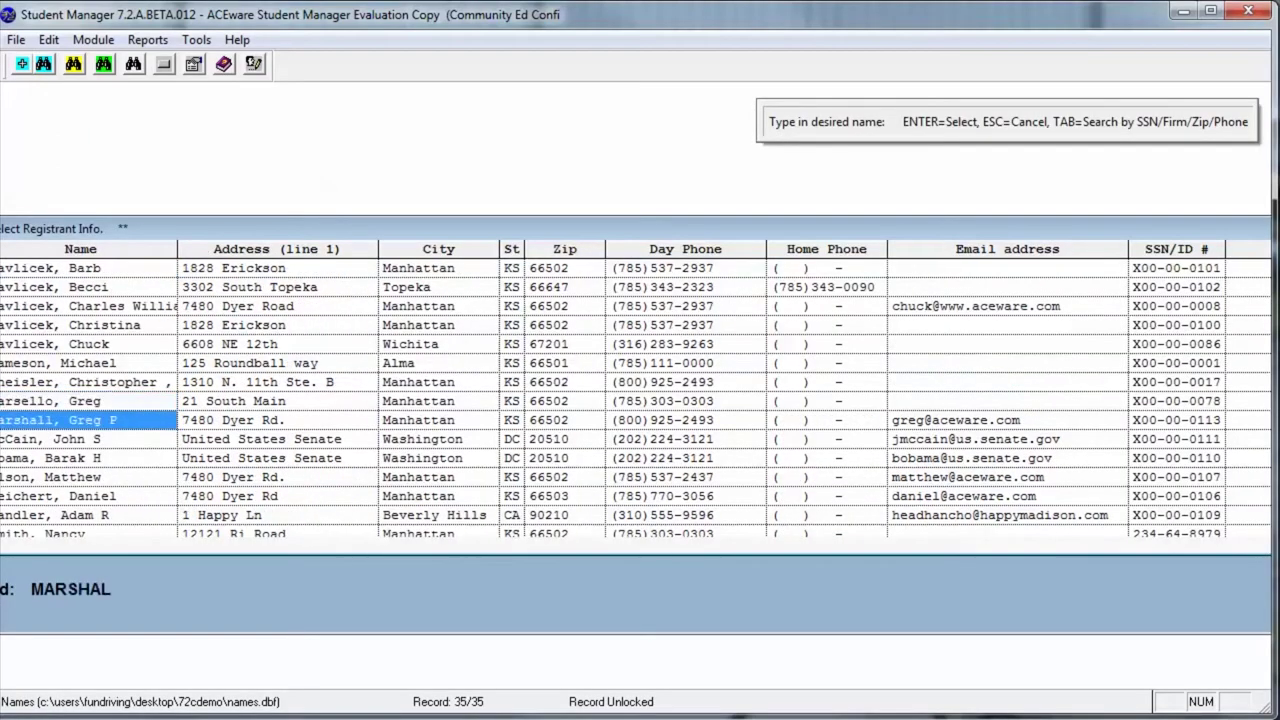
{"action": "key", "text": "Return"}
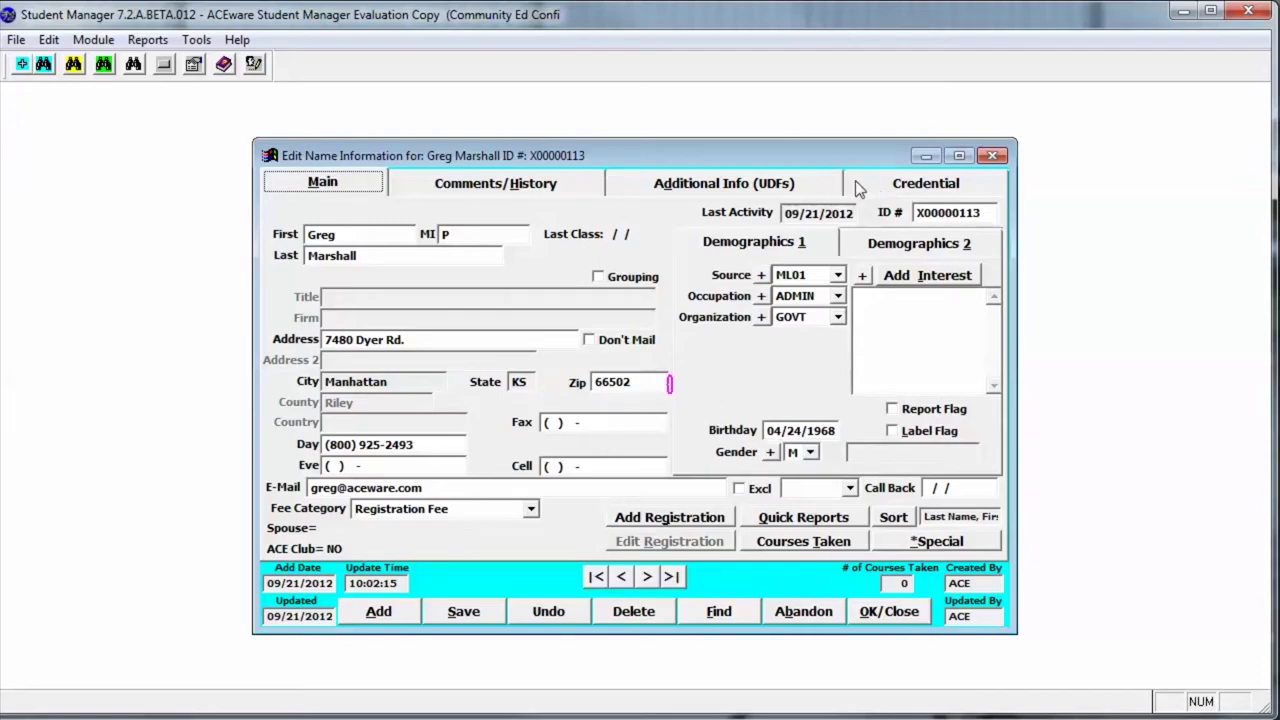
{"action": "left_click", "coordinate": [897, 190]}
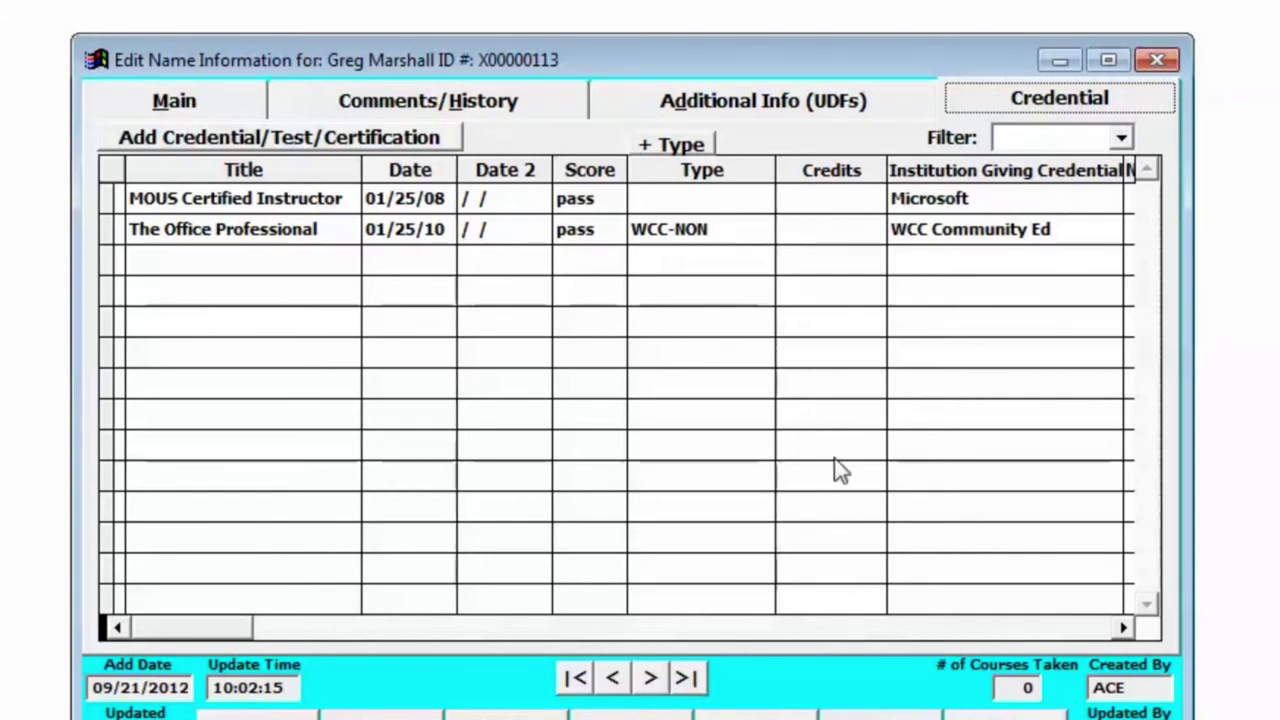
{"action": "left_click", "coordinate": [1123, 627]}
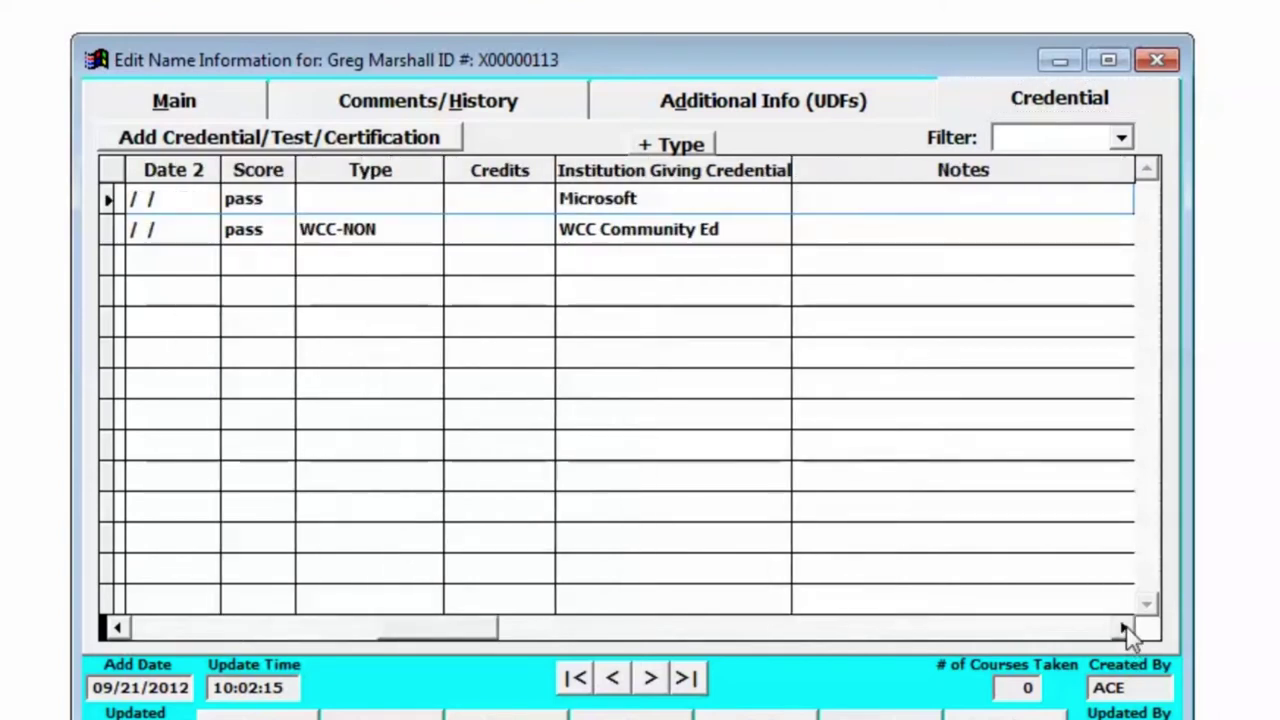
{"action": "left_click", "coordinate": [118, 628]}
{"action": "left_click", "coordinate": [118, 628]}
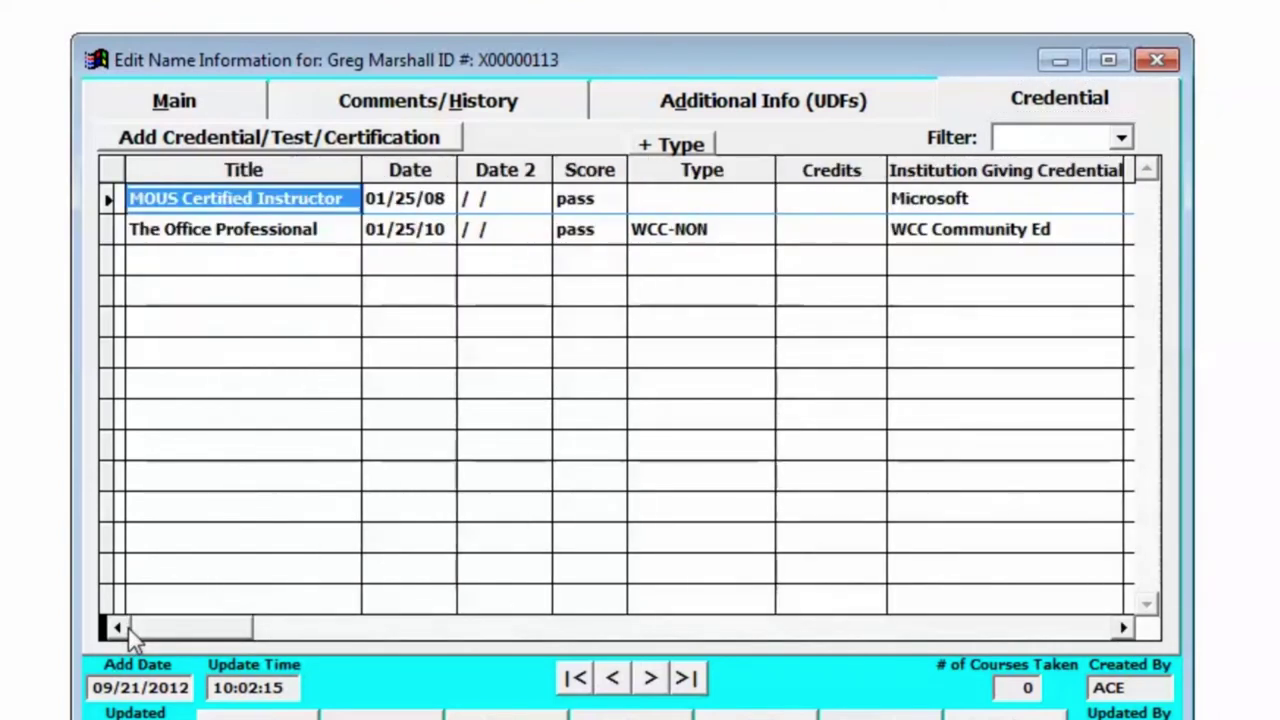
Step: Inspect the blank form for adding a credential type and the options of the credential filter, leaving both unchanged
{"action": "left_click", "coordinate": [679, 148]}
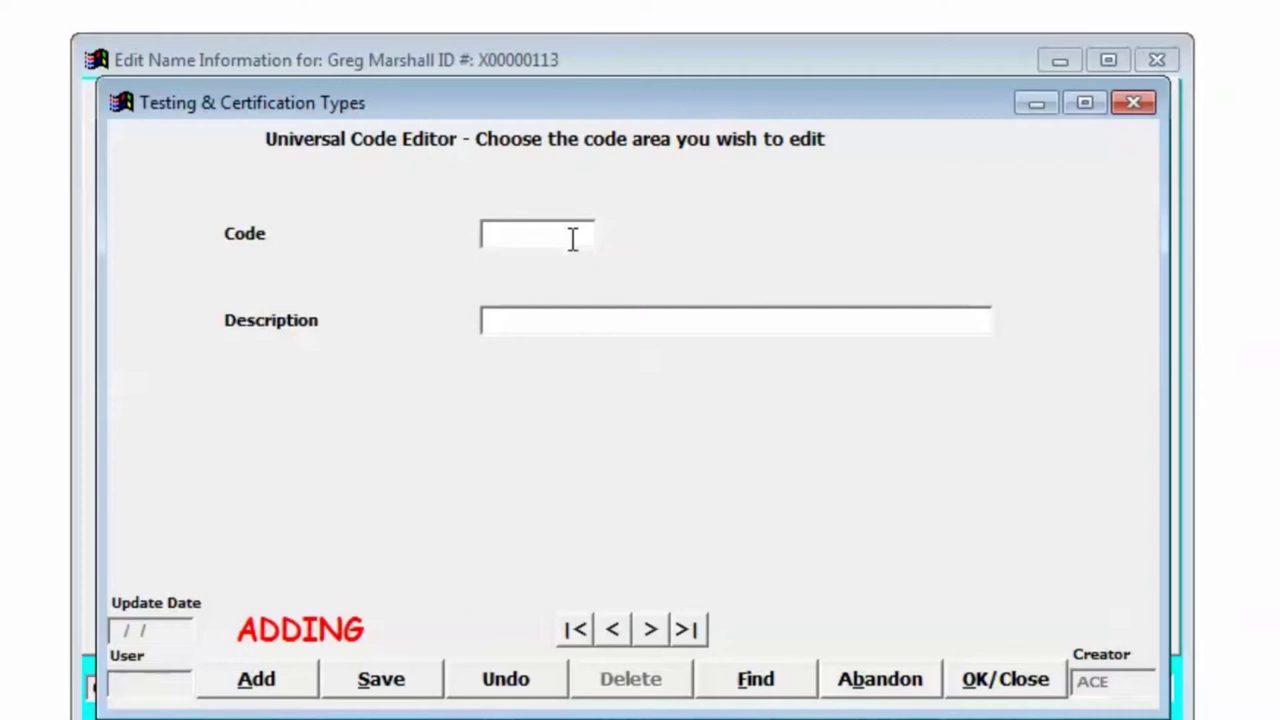
{"action": "left_click", "coordinate": [1145, 110]}
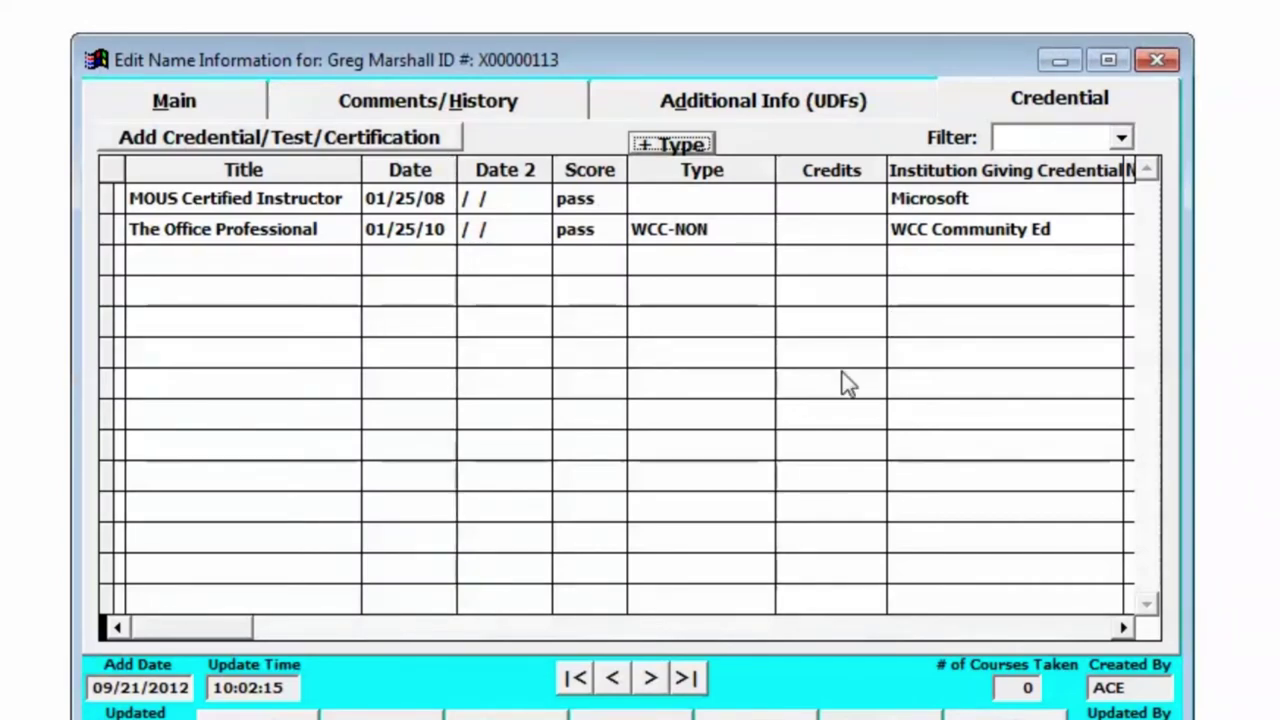
{"action": "left_click", "coordinate": [1124, 142]}
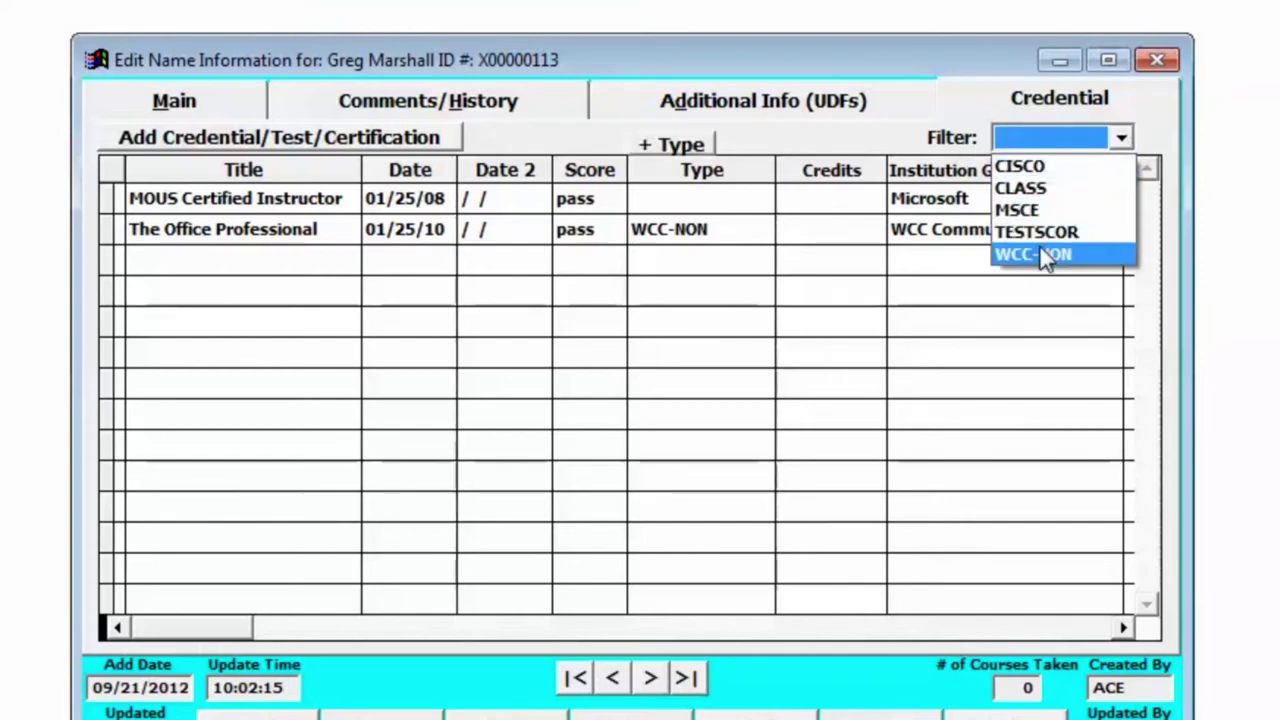
{"action": "left_click", "coordinate": [903, 126]}
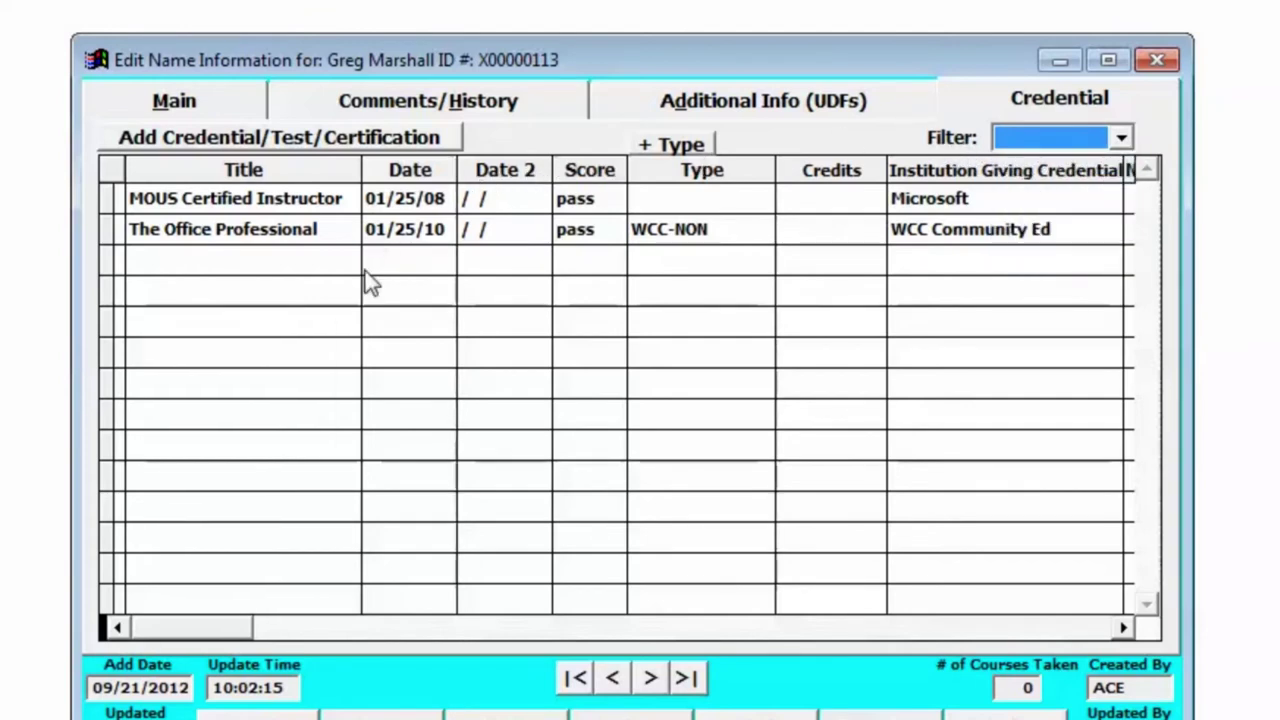
Step: Add a new entry to the registrant's credential list with the title "Web Design Certificate"
{"action": "left_click", "coordinate": [213, 145]}
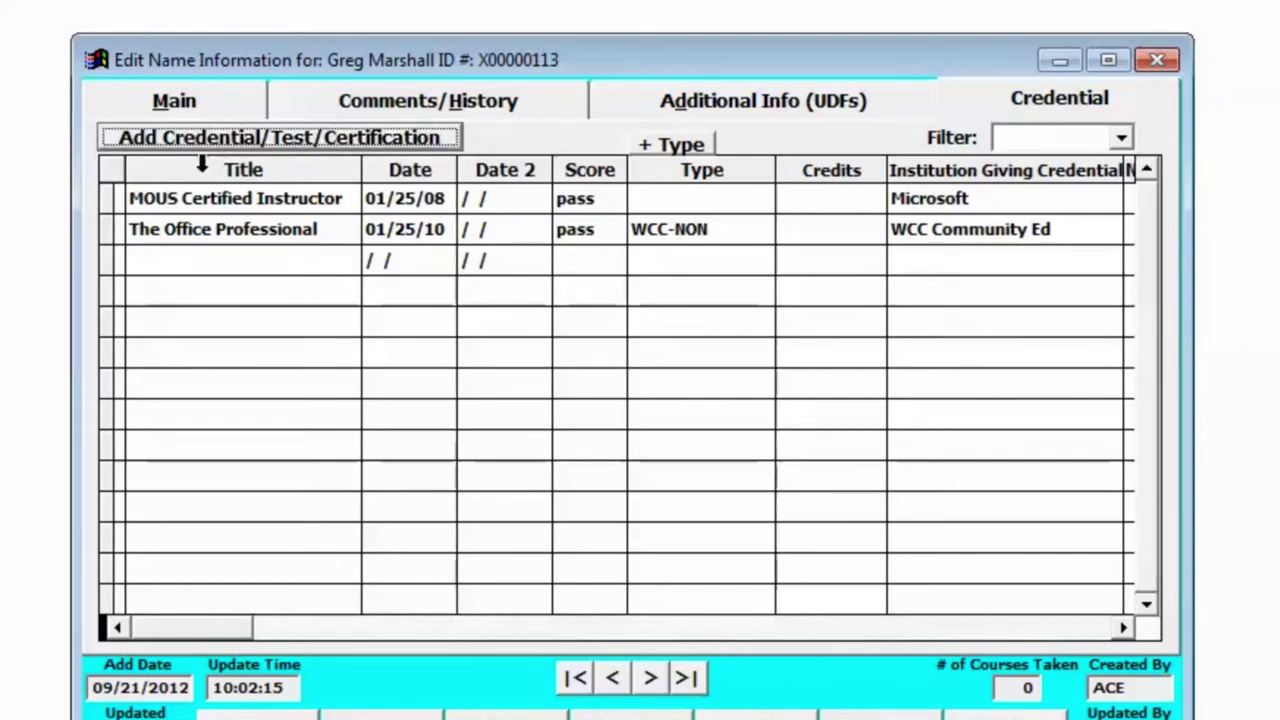
{"action": "left_click", "coordinate": [172, 260]}
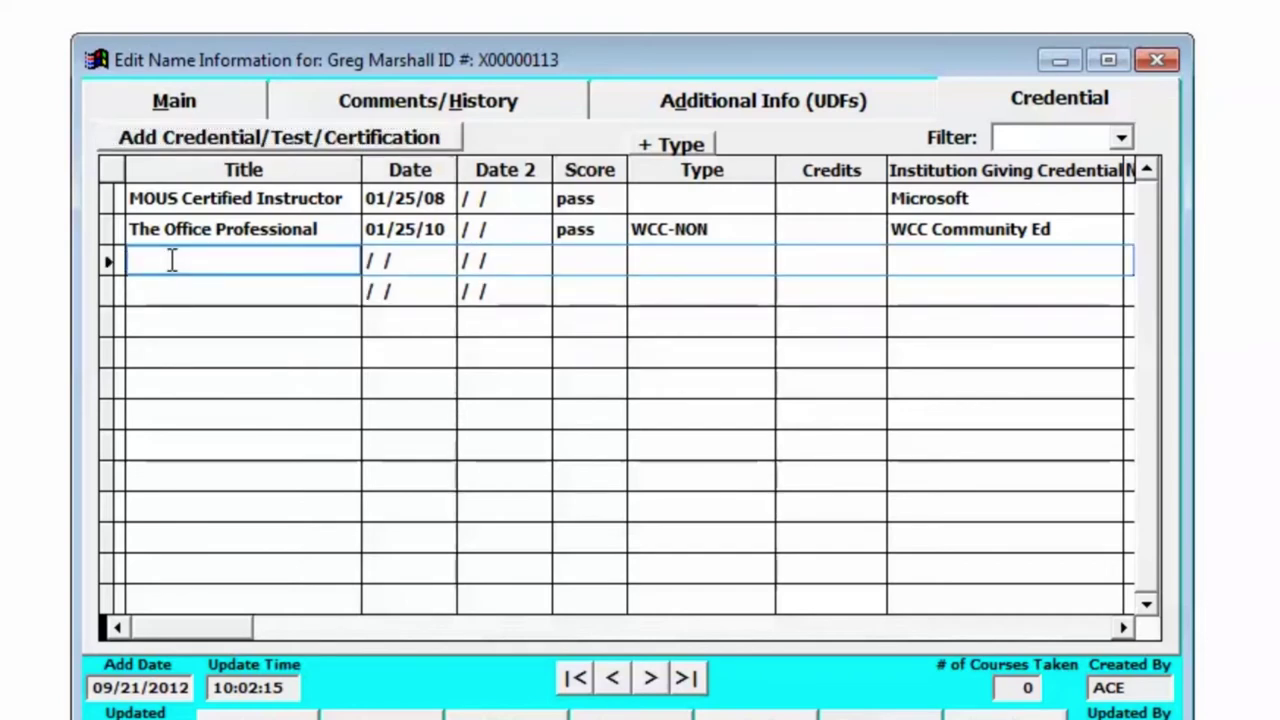
{"action": "type", "text": "Web Design Cert"}
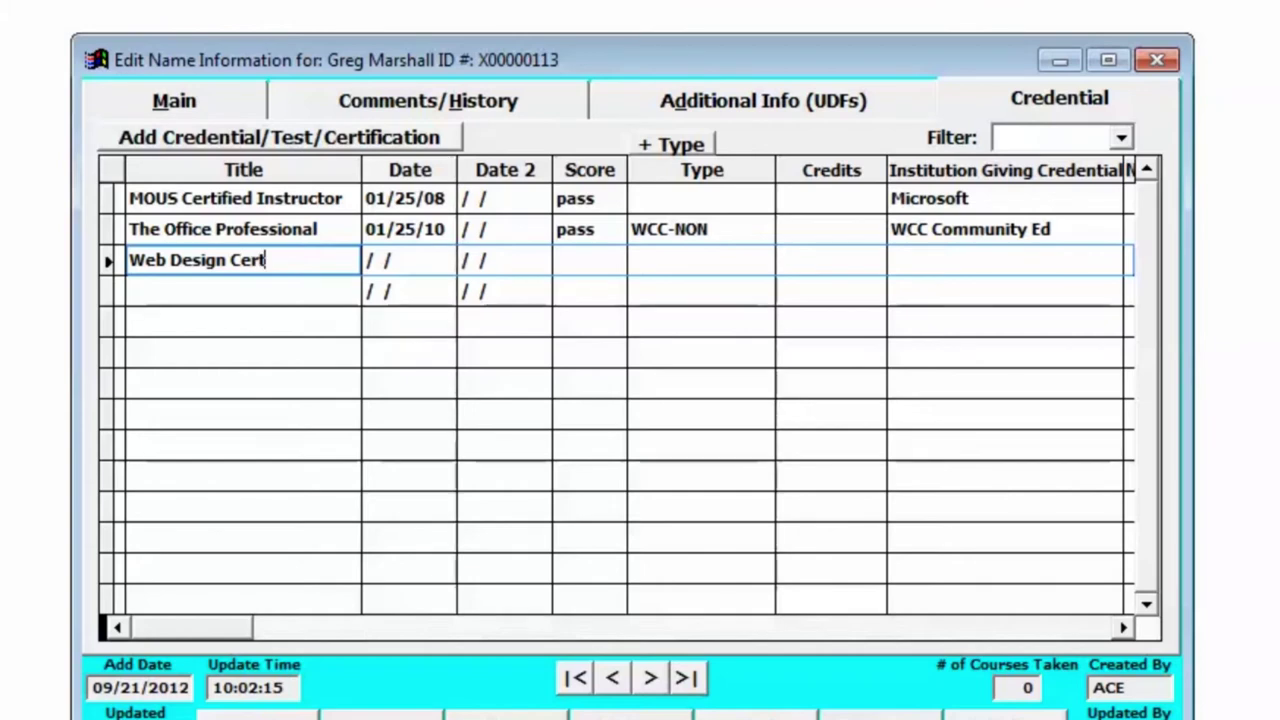
{"action": "type", "text": "ificate"}
{"action": "key", "text": "Tab"}
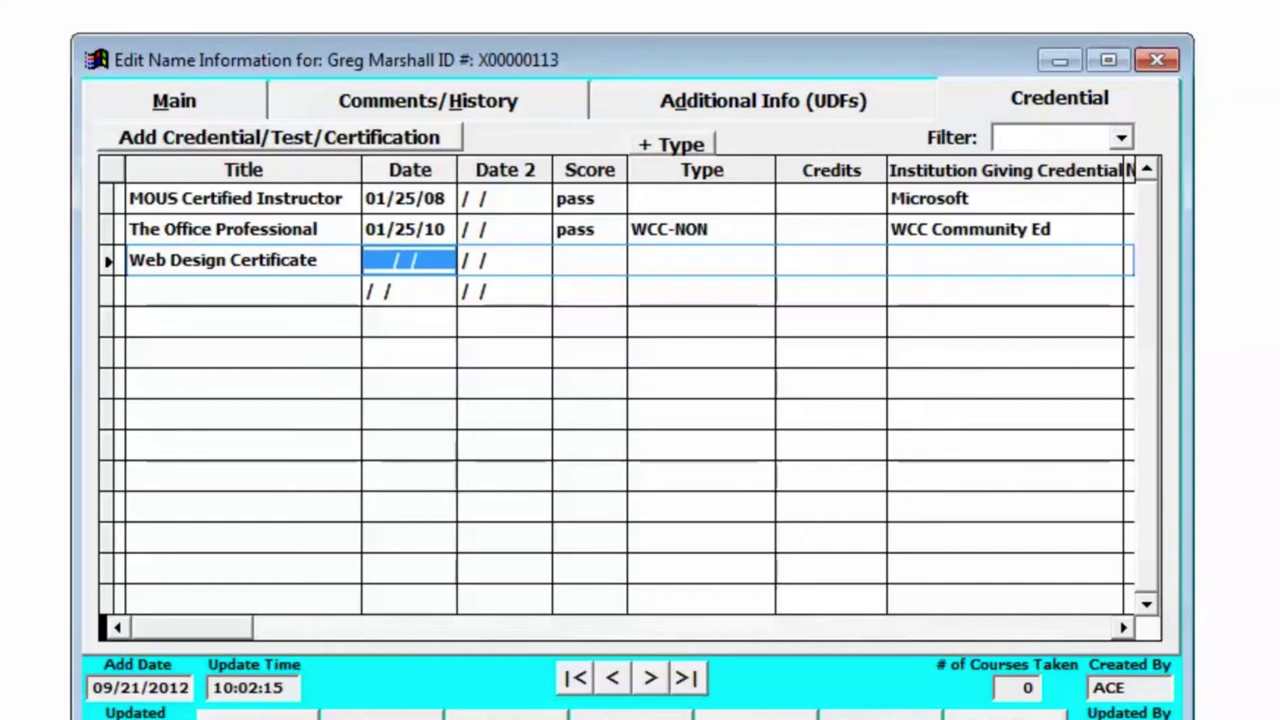
Step: Date the Web Design Certificate entry 09/01/12 and set its score to "pass", leaving the second date blank
{"action": "type", "text": "09"}
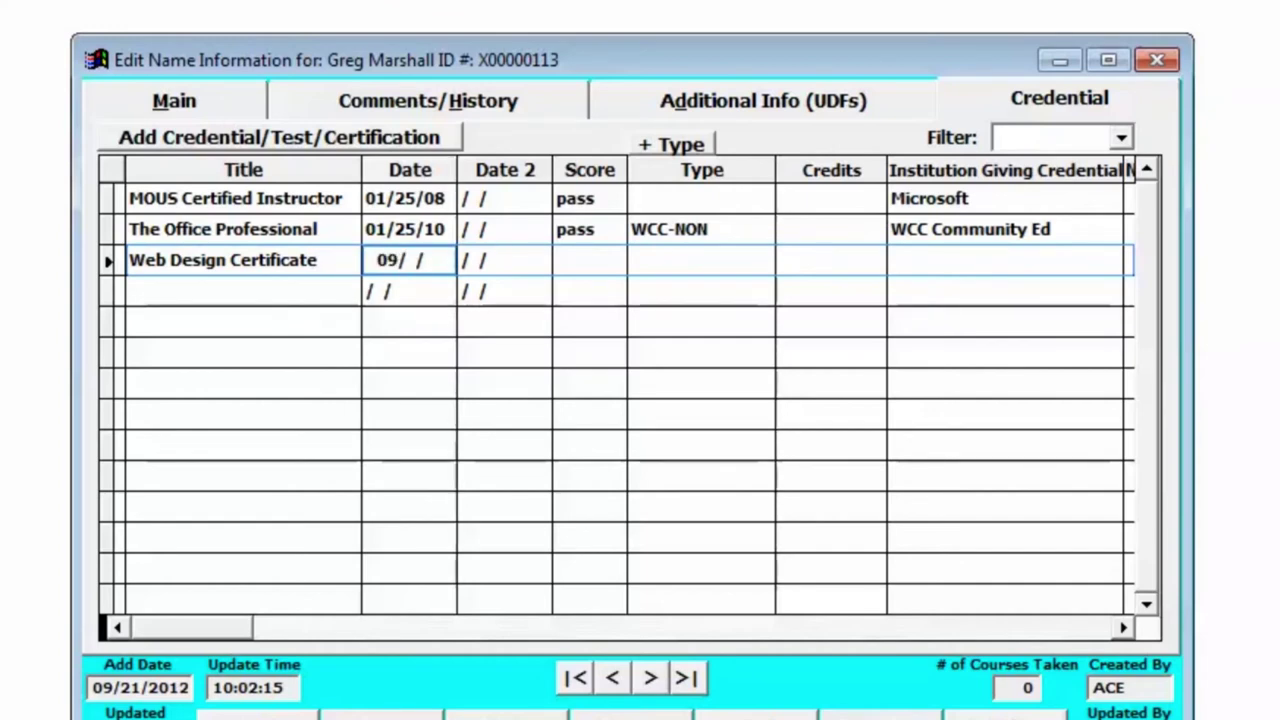
{"action": "type", "text": "012"}
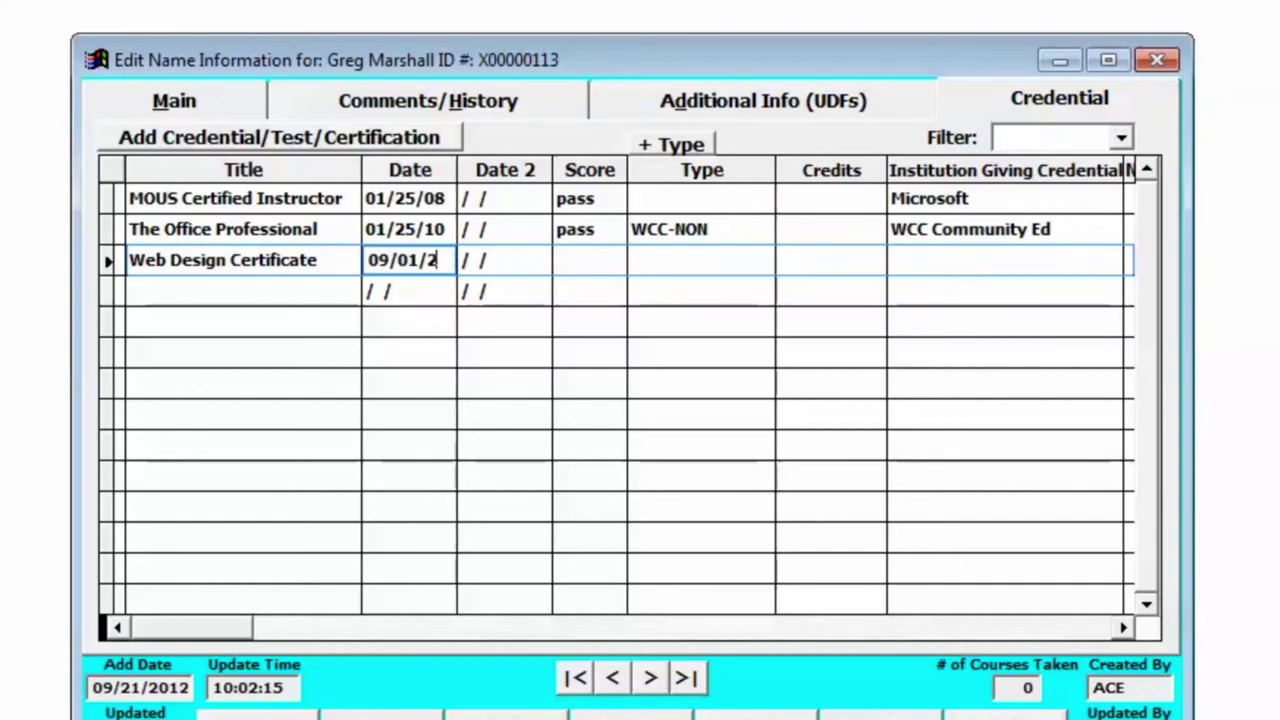
{"action": "type", "text": "012"}
{"action": "key", "text": "Tab"}
{"action": "key", "text": "Tab"}
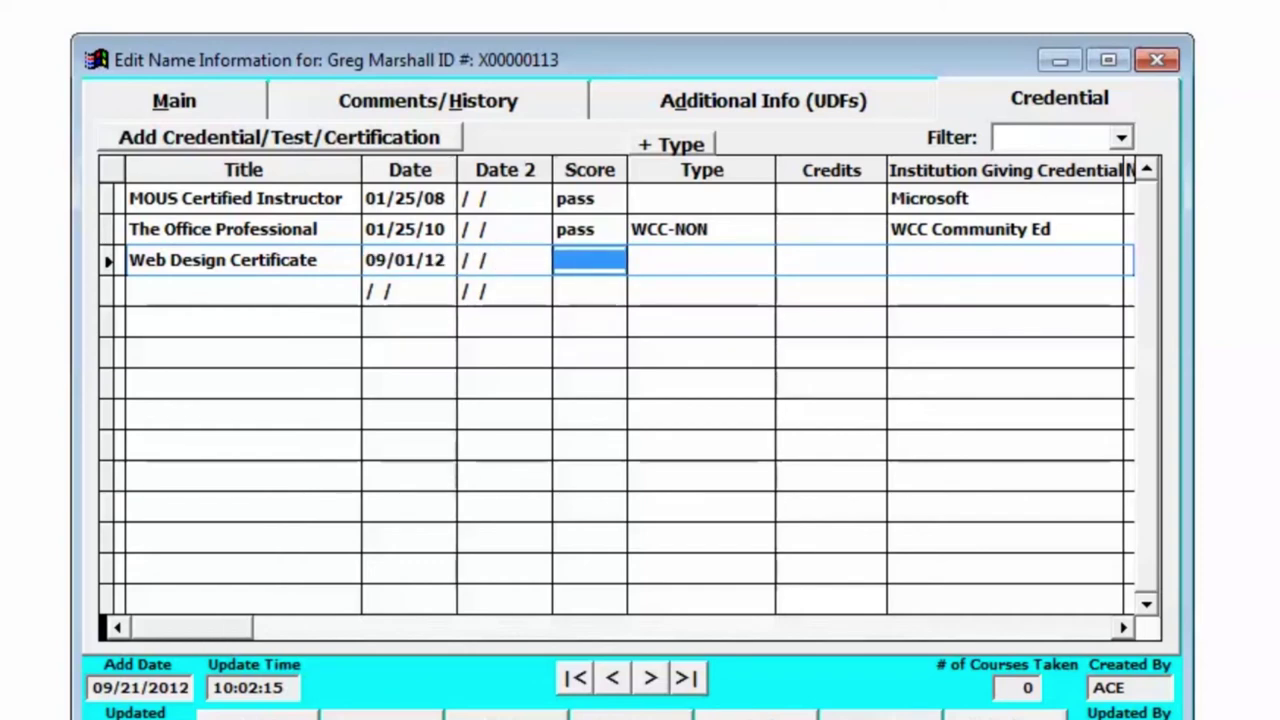
{"action": "type", "text": "pass"}
{"action": "key", "text": "Tab"}
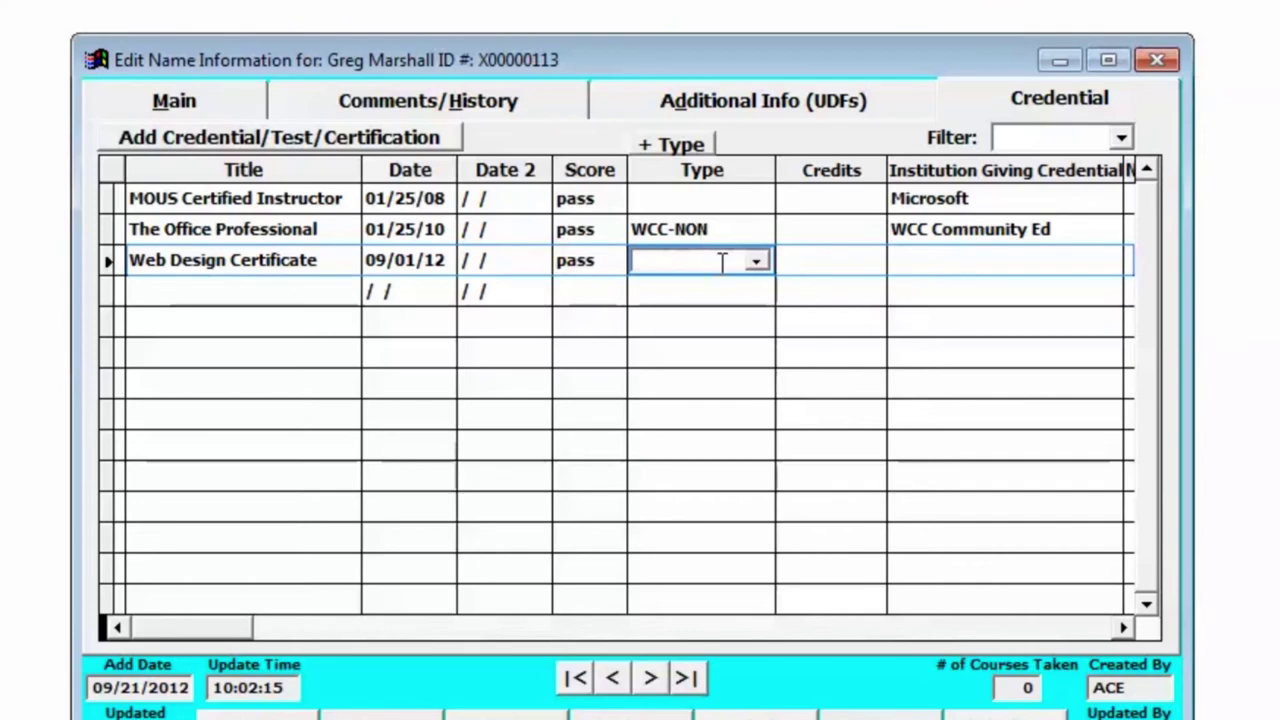
Step: Give the Web Design Certificate the type WCC-NON and institution "WCC Community ED", saving and closing the record
{"action": "left_click", "coordinate": [757, 262]}
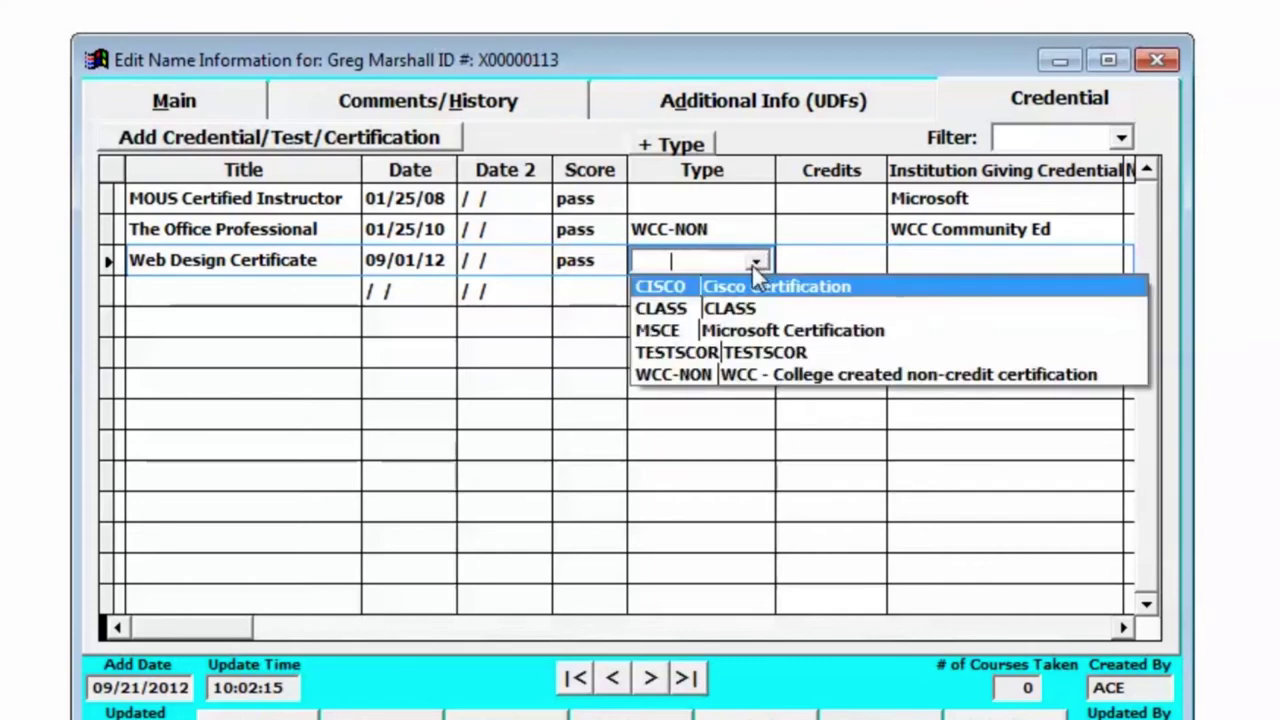
{"action": "left_click", "coordinate": [657, 374]}
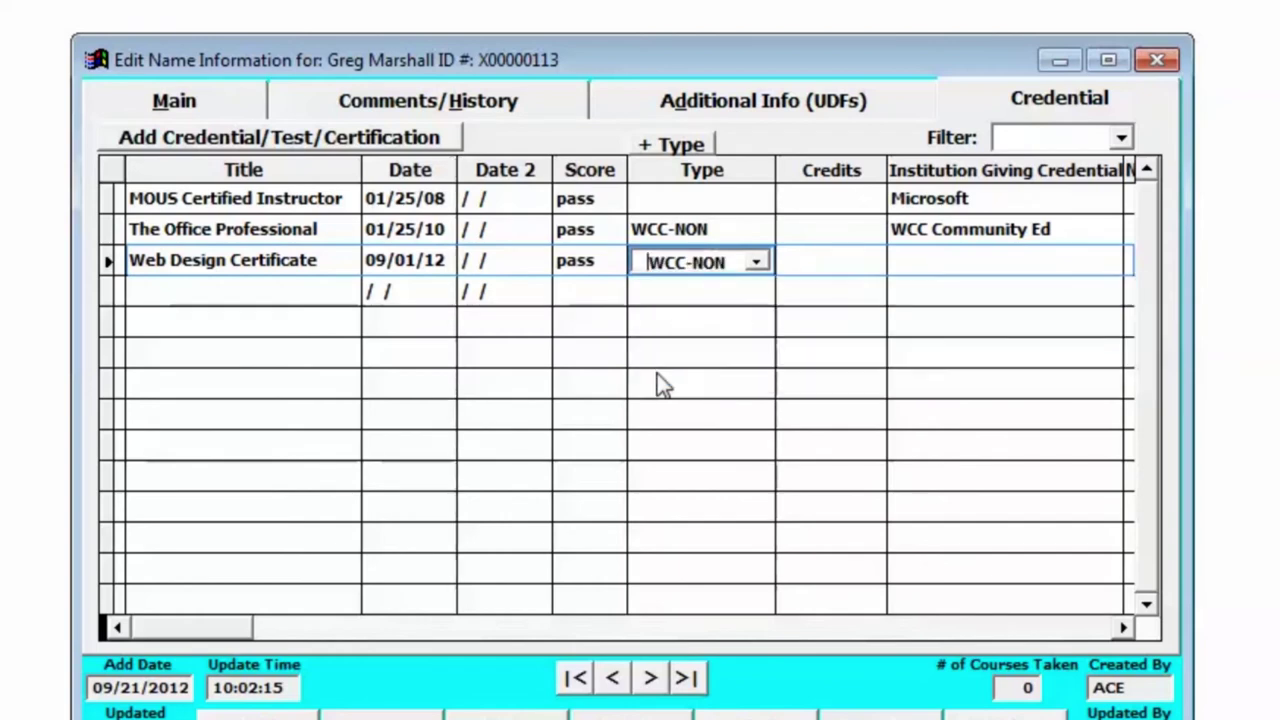
{"action": "left_click", "coordinate": [929, 264]}
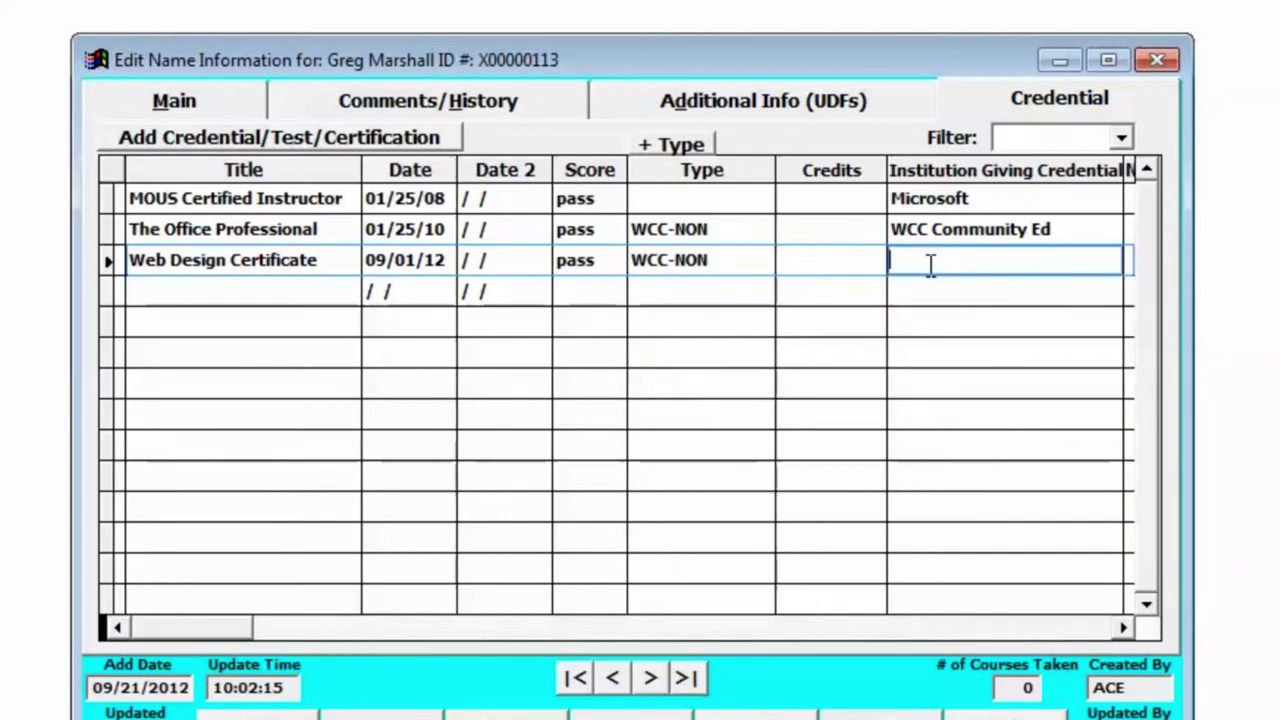
{"action": "type", "text": "WCC Comm"}
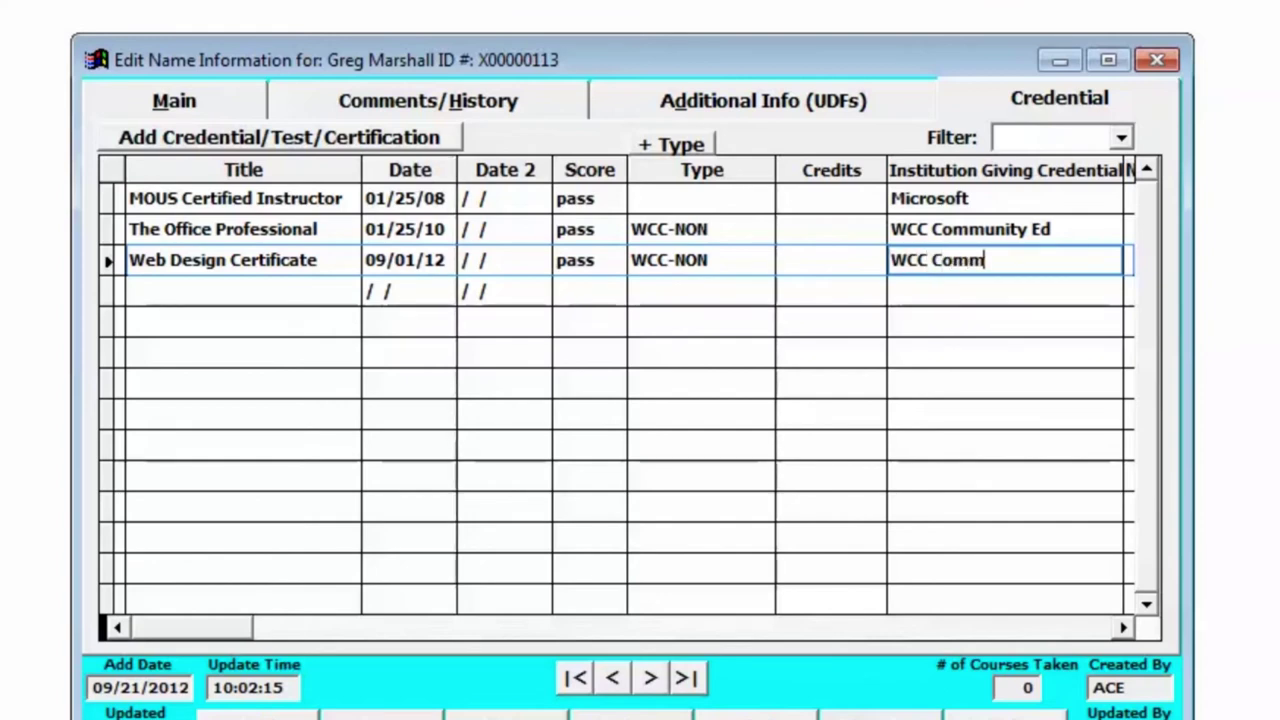
{"action": "type", "text": "unity ED"}
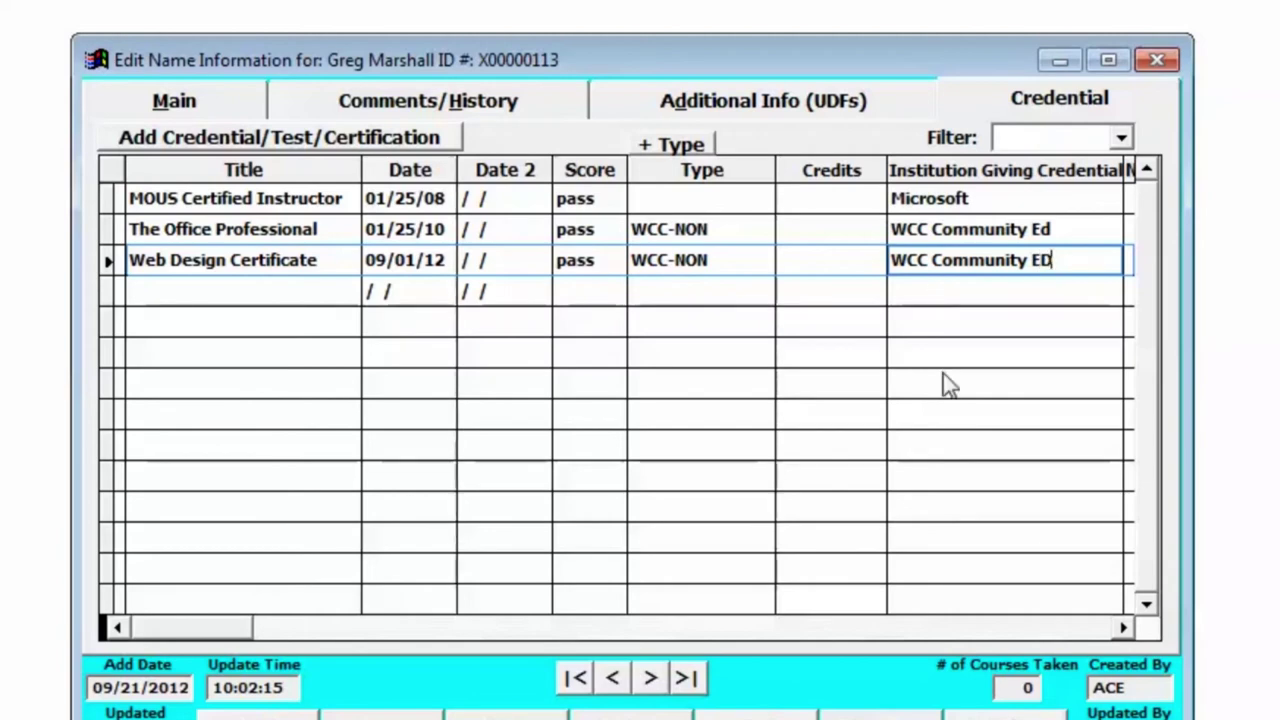
{"action": "left_click", "coordinate": [383, 716]}
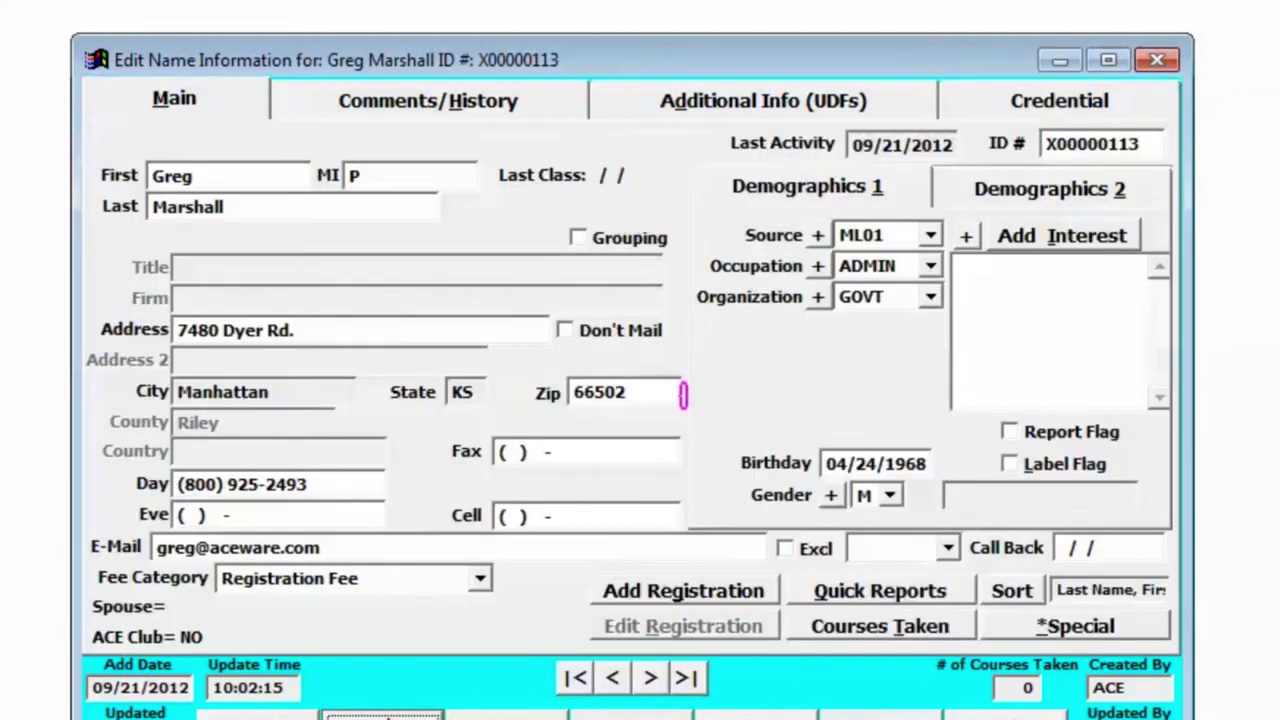
{"action": "left_click", "coordinate": [1003, 114]}
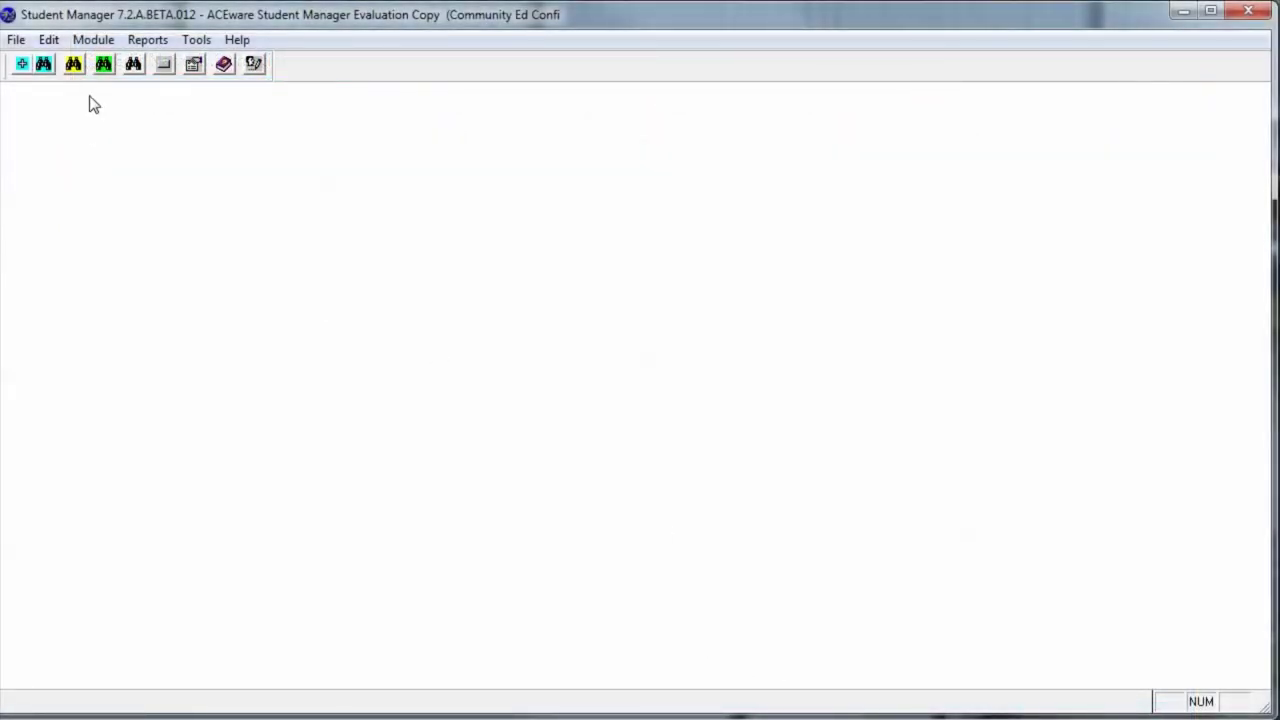
Step: Look up the same registrant by last name again and display their saved credentials
{"action": "left_click", "coordinate": [44, 65]}
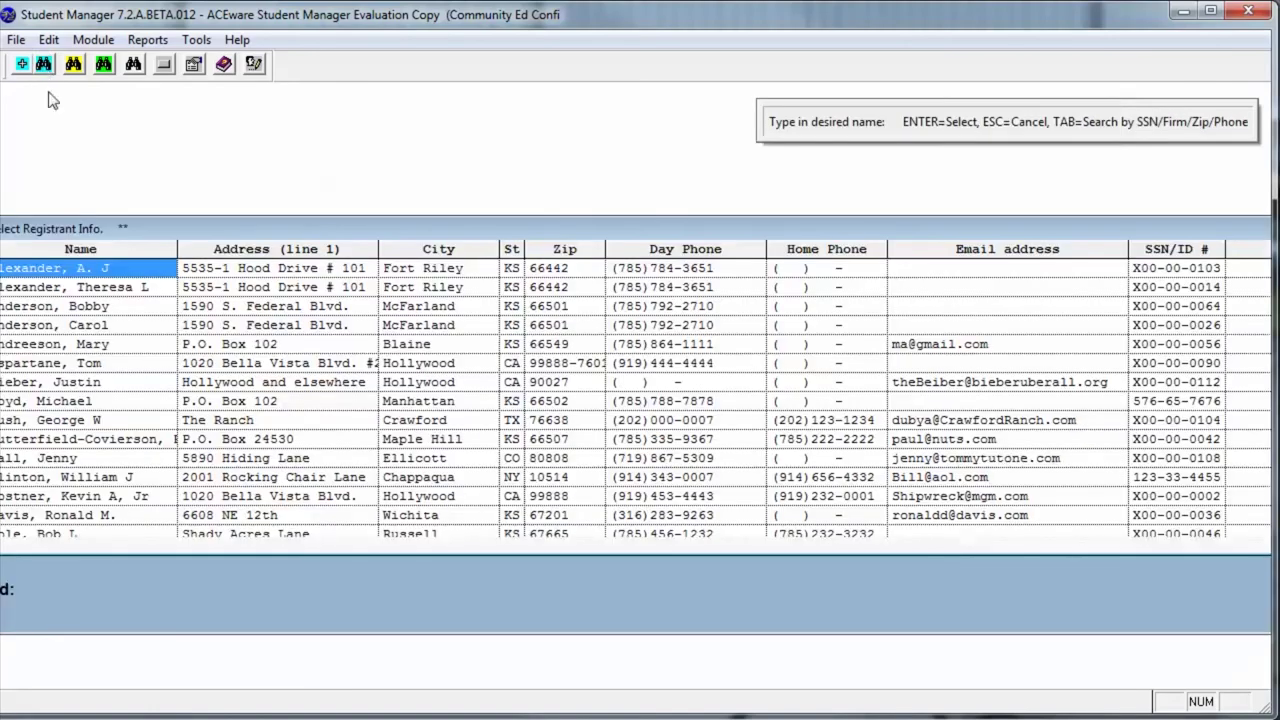
{"action": "type", "text": "MARSHALL"}
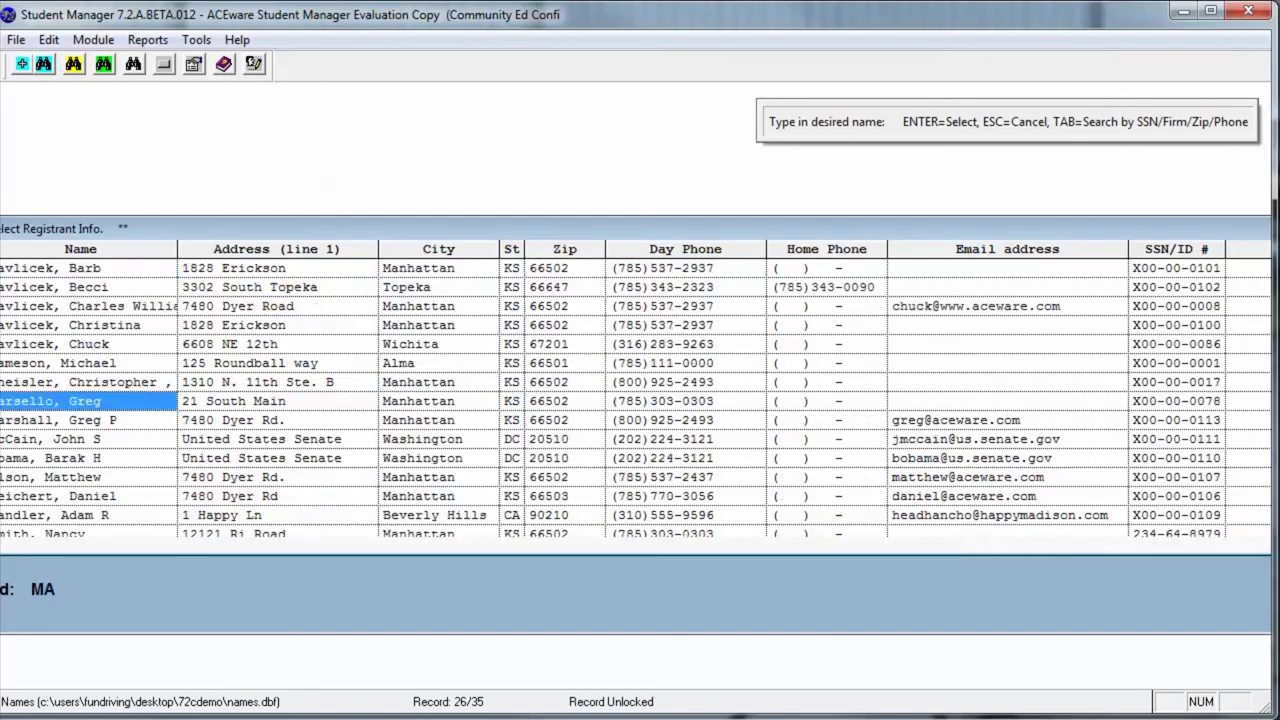
{"action": "key", "text": "Return"}
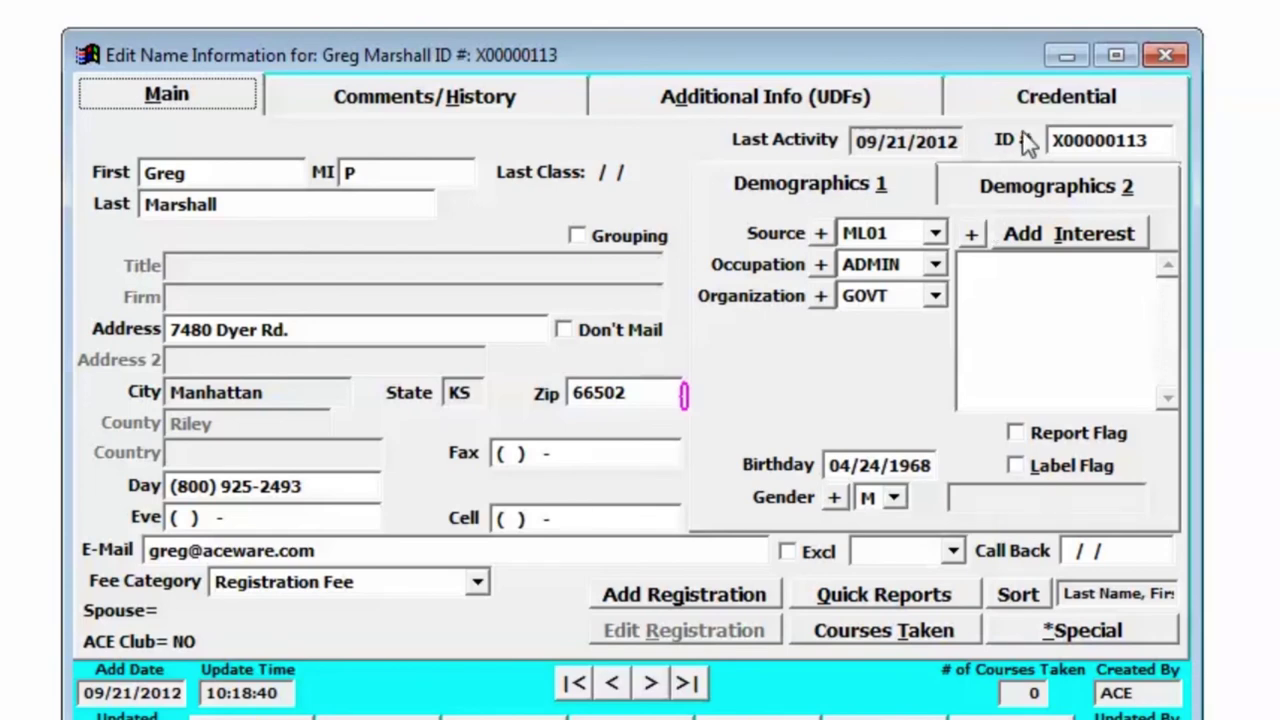
{"action": "left_click", "coordinate": [1036, 99]}
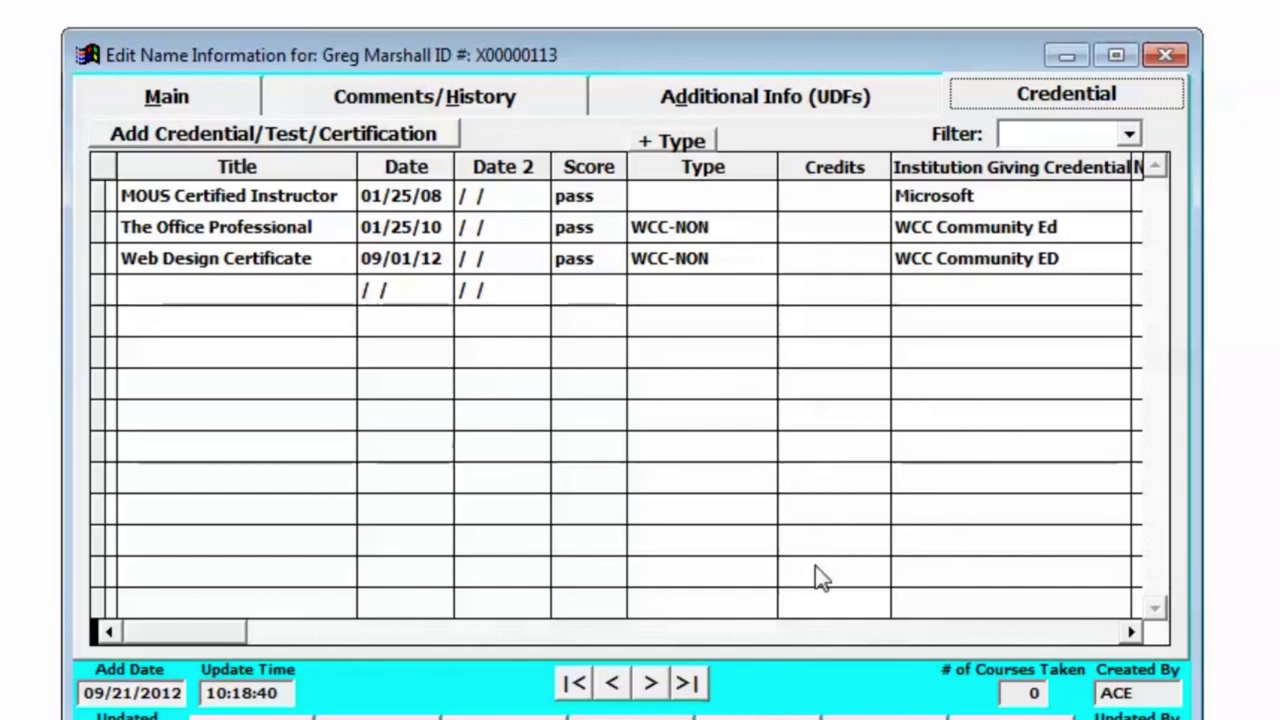
Step: Filter the credential list by type CLASS and by WCC-NON, and reopen the filter choices
{"action": "left_click", "coordinate": [1128, 134]}
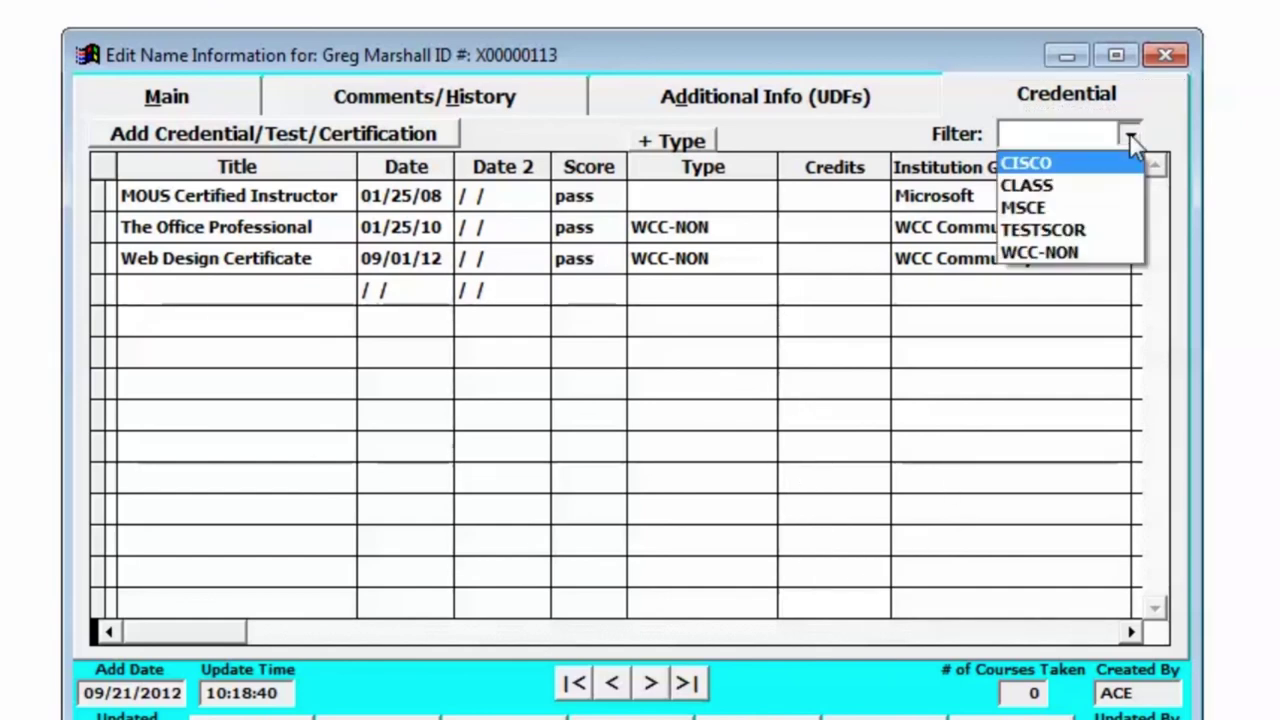
{"action": "left_click", "coordinate": [1070, 189]}
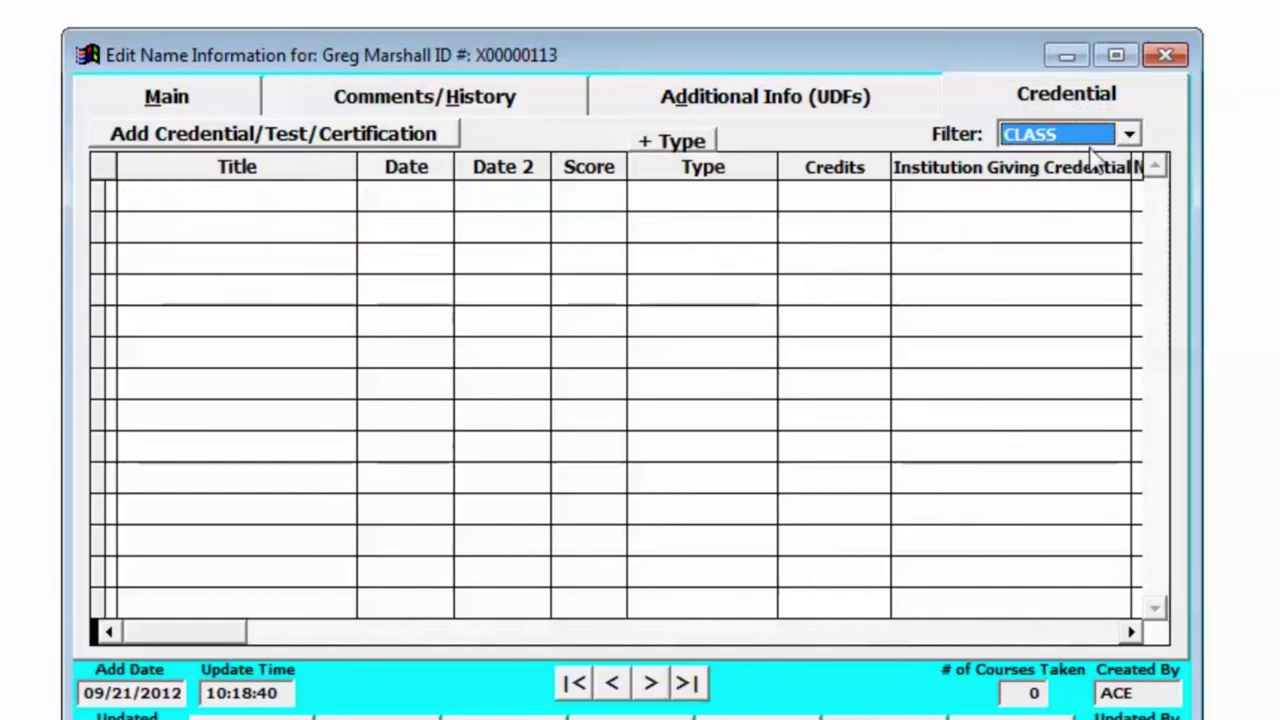
{"action": "left_click", "coordinate": [1128, 134]}
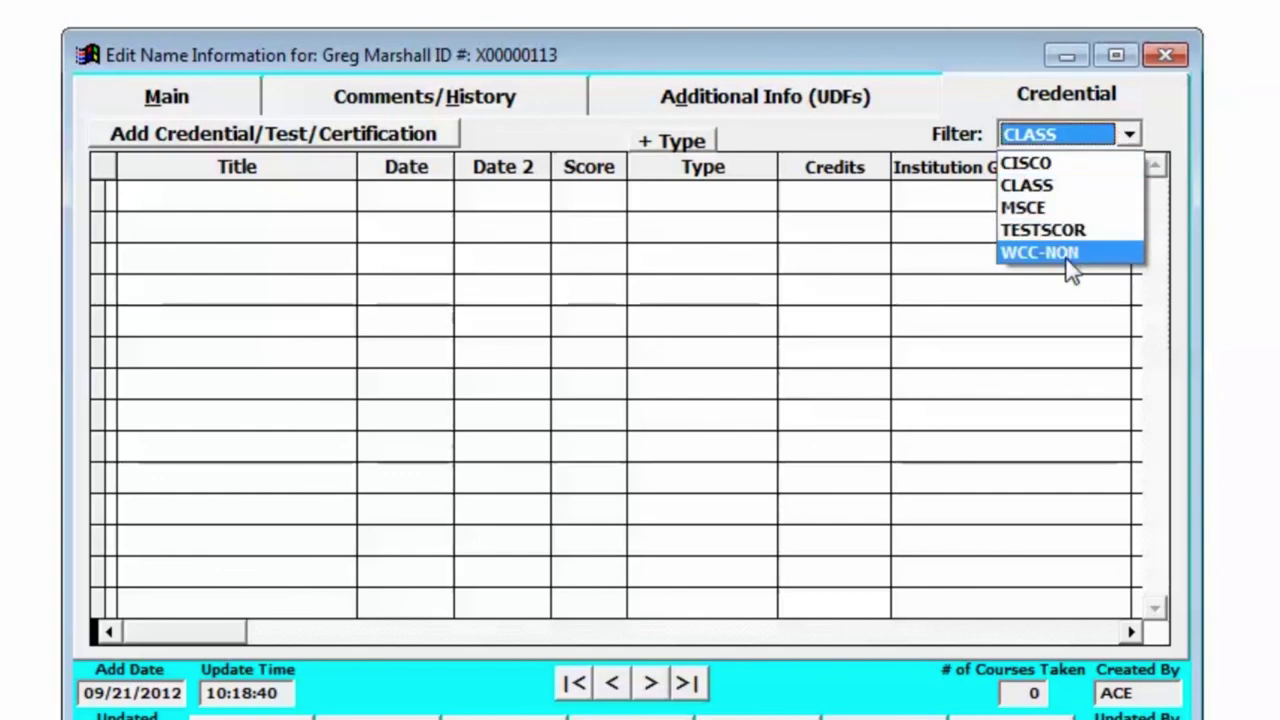
{"action": "left_click", "coordinate": [1066, 258]}
{"action": "left_click", "coordinate": [1128, 134]}
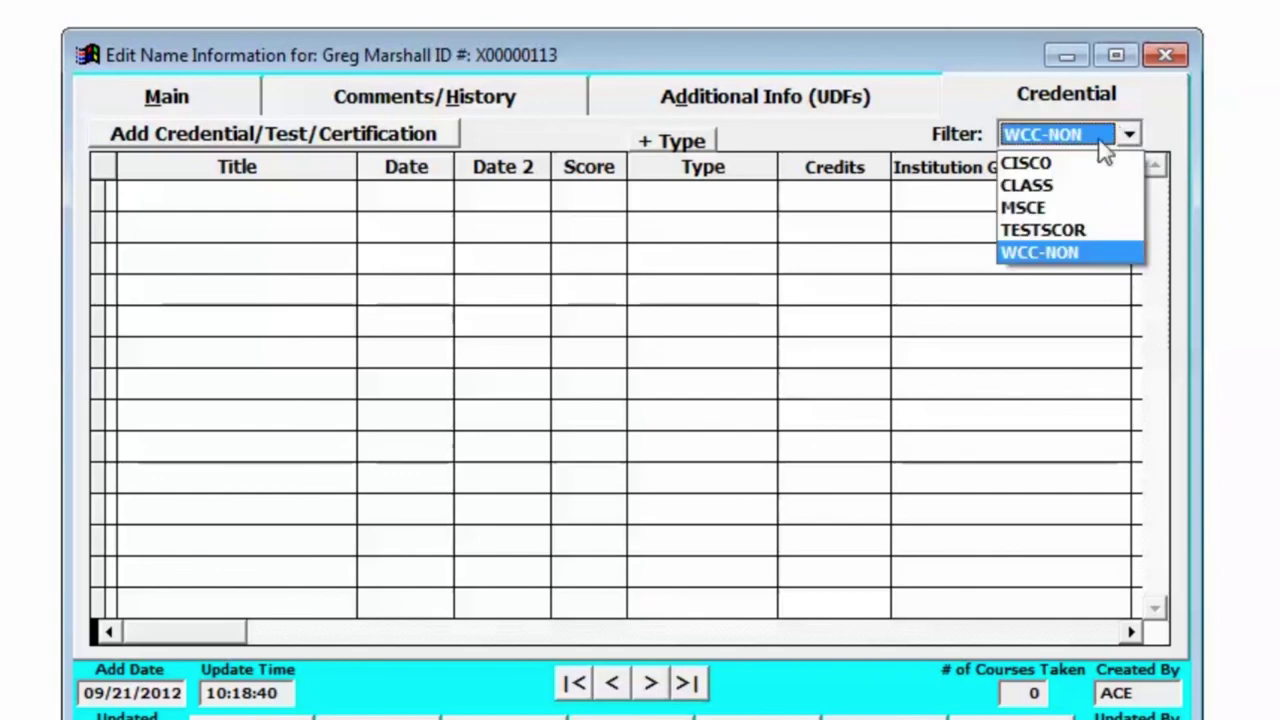